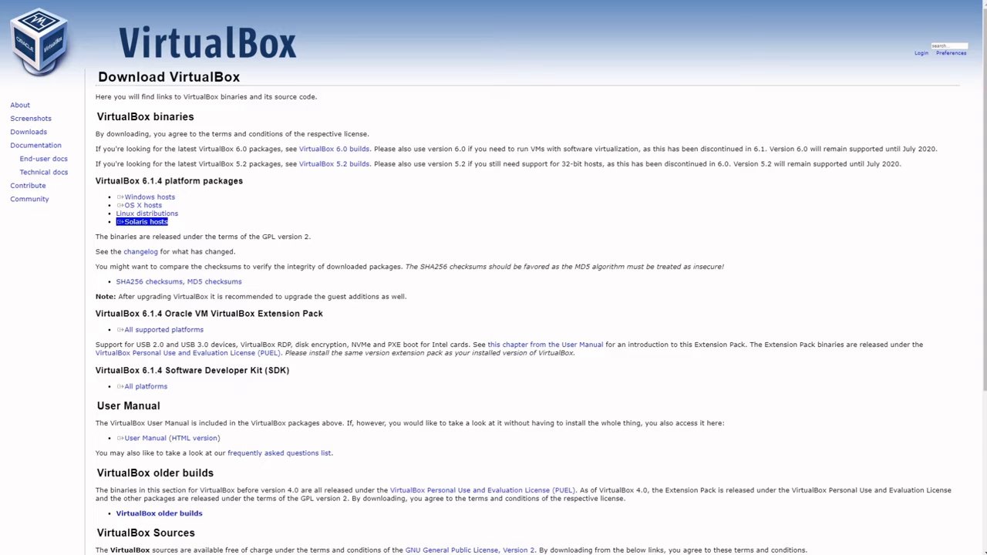
Step: Browse the Linux host packages (Oracle Linux 7 / CentOS 7, Fedora 26/27/28), then return to Downloads
{"action": "left_click_drag", "start_coordinate": [116, 213], "coordinate": [179, 213]}
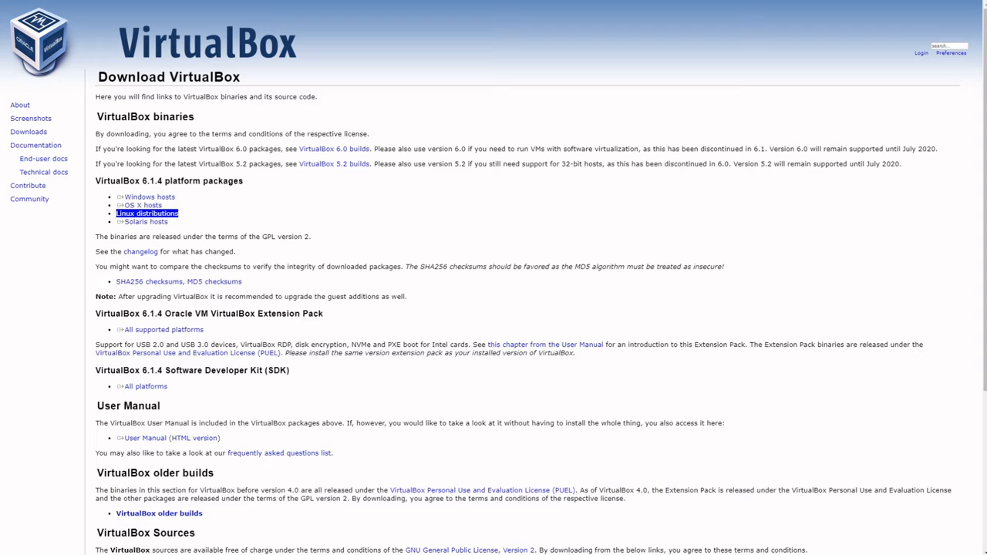
{"action": "key", "text": "Return"}
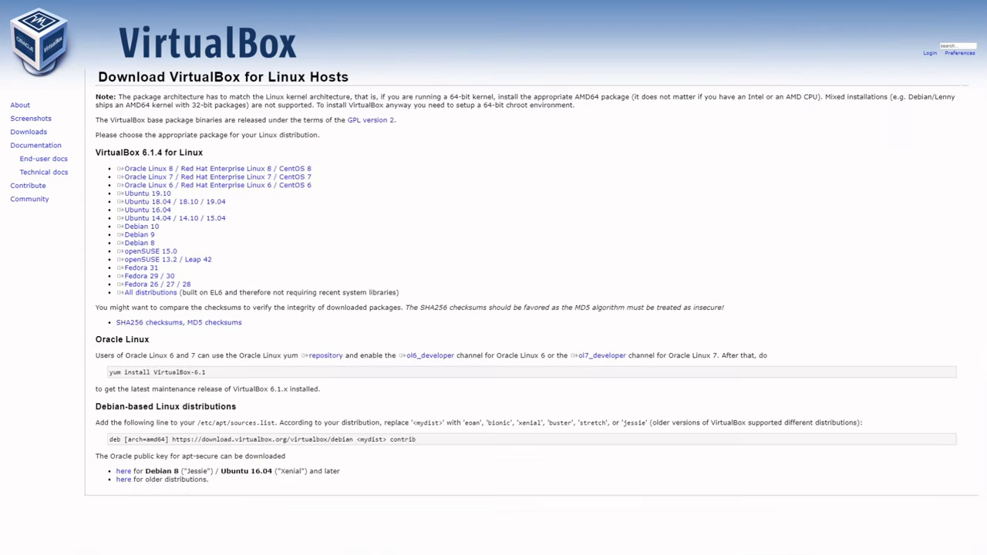
{"action": "left_click_drag", "start_coordinate": [116, 235], "coordinate": [156, 234]}
{"action": "left_click_drag", "start_coordinate": [117, 177], "coordinate": [311, 177]}
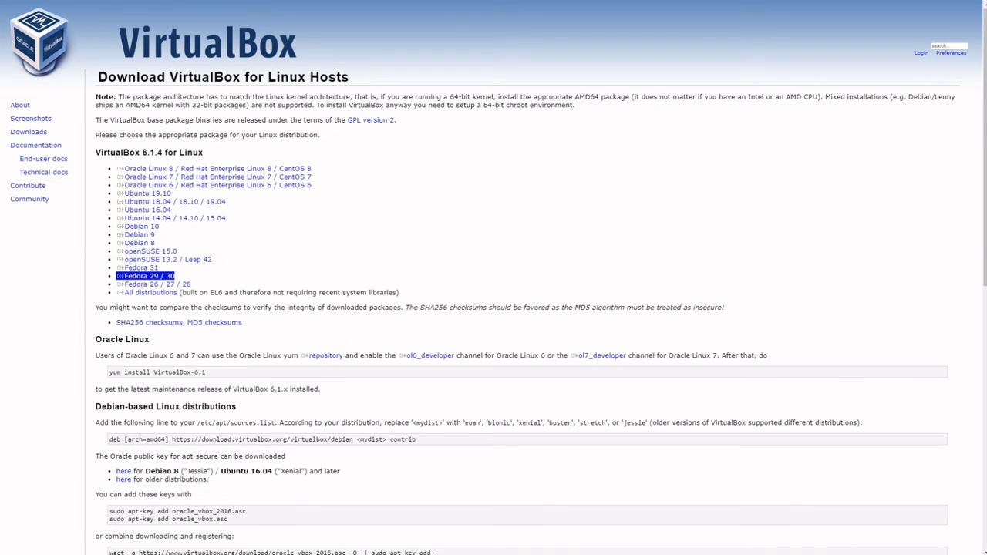
{"action": "left_click_drag", "start_coordinate": [116, 284], "coordinate": [191, 284]}
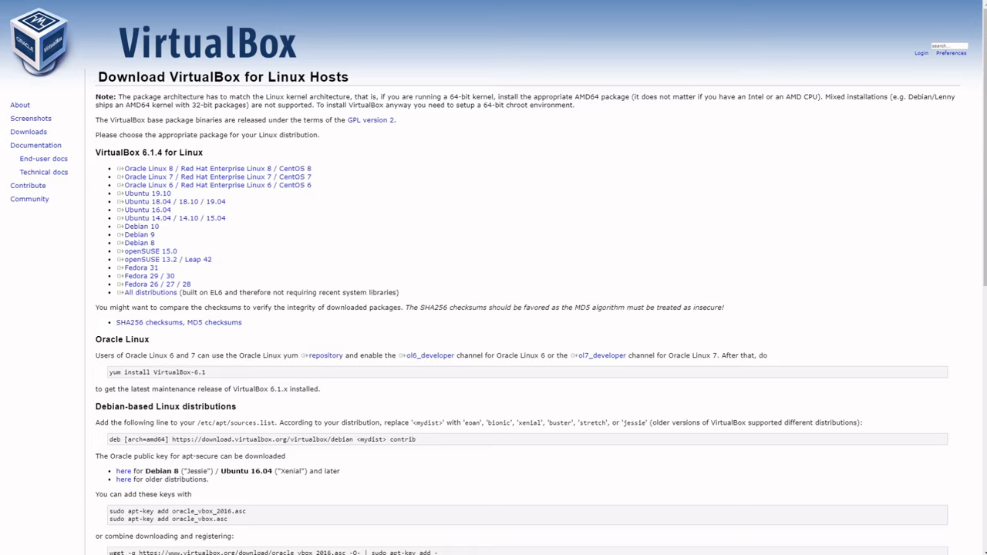
{"action": "left_click", "coordinate": [29, 132]}
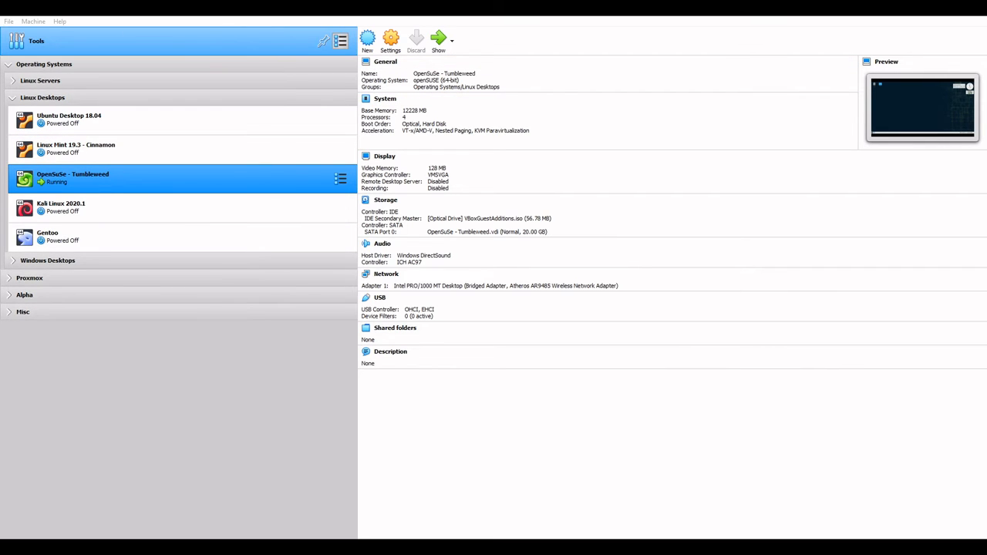
Step: From the Tools view, launch the New virtual machine wizard
{"action": "left_click", "coordinate": [342, 44]}
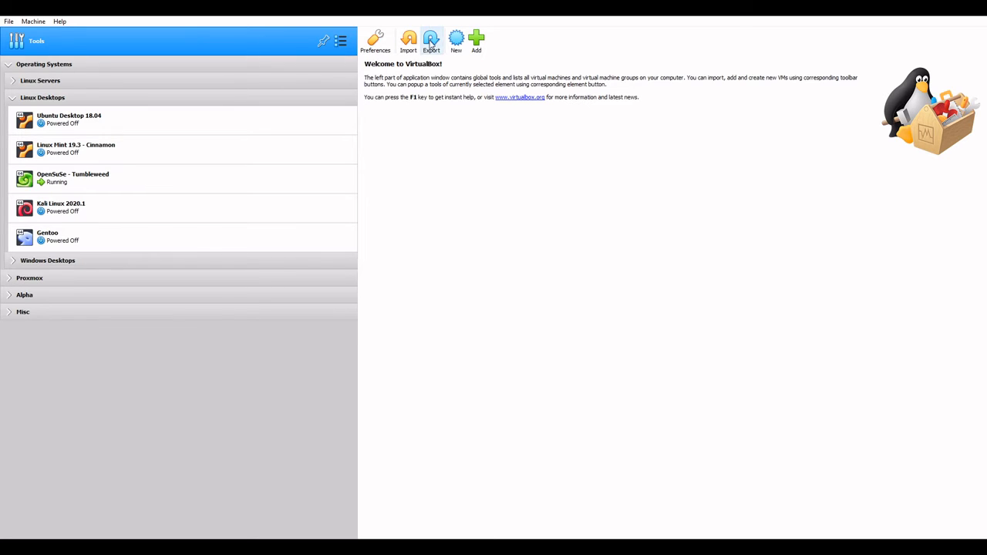
{"action": "left_click", "coordinate": [456, 38]}
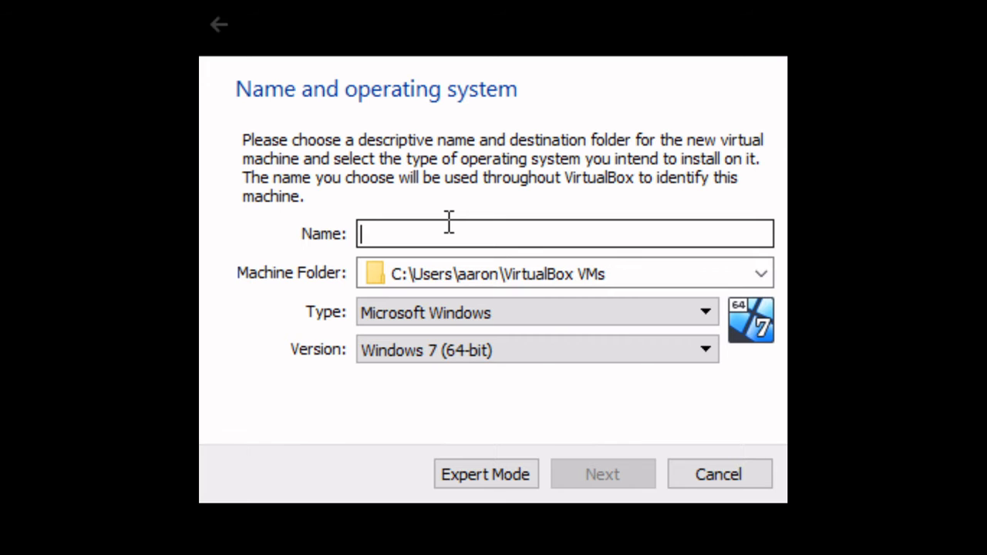
Step: Name the machine 'Suse' with type Linux and version openSUSE (64-bit), and continue
{"action": "type", "text": "Suse"}
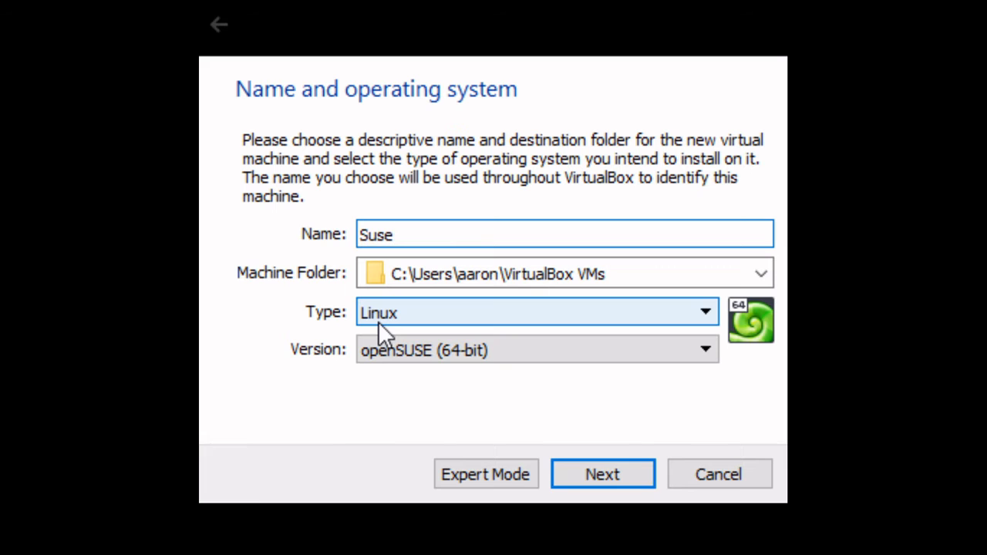
{"action": "left_click", "coordinate": [425, 322]}
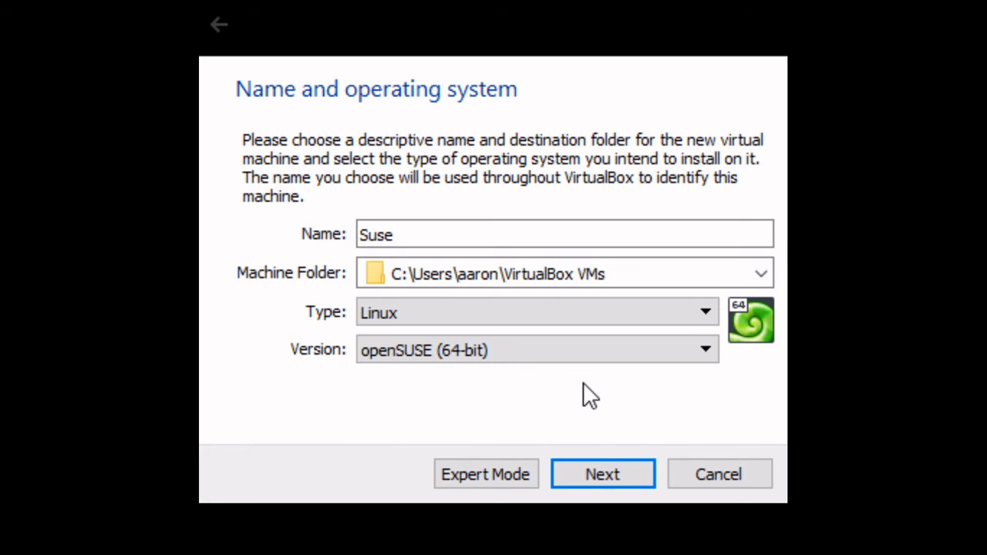
{"action": "left_click", "coordinate": [600, 475]}
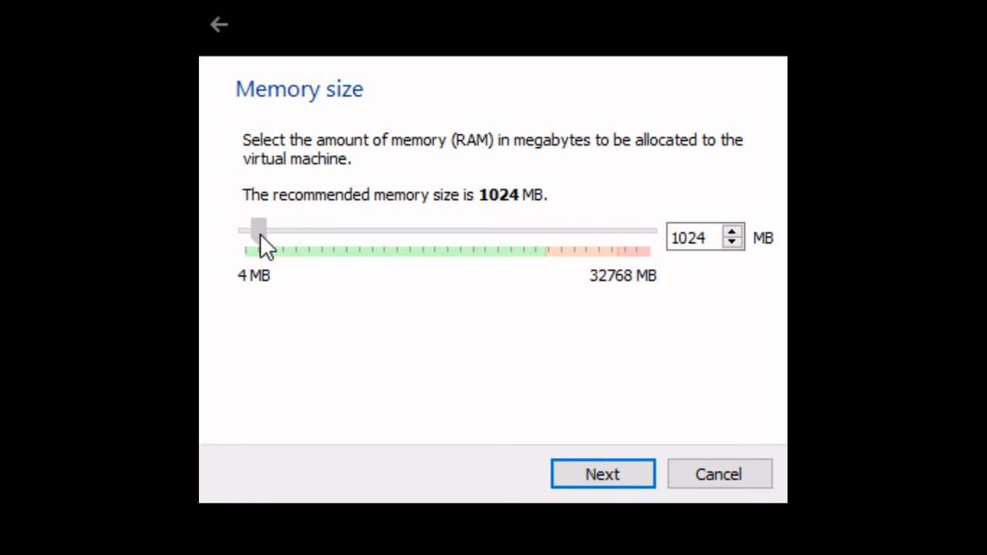
Step: Set memory to 8192 MB and choose to create a virtual hard disk now
{"action": "left_click_drag", "start_coordinate": [260, 235], "coordinate": [351, 242]}
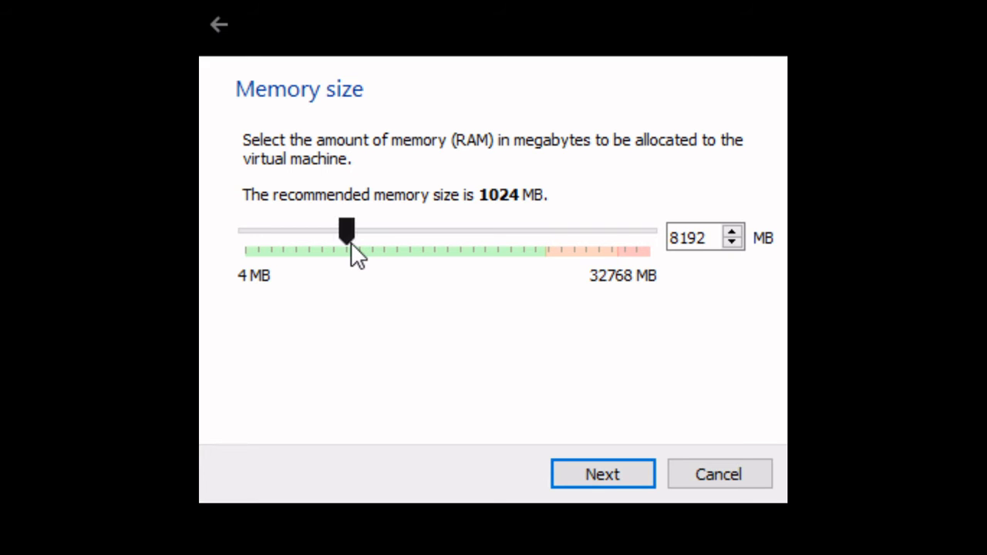
{"action": "left_click", "coordinate": [579, 478]}
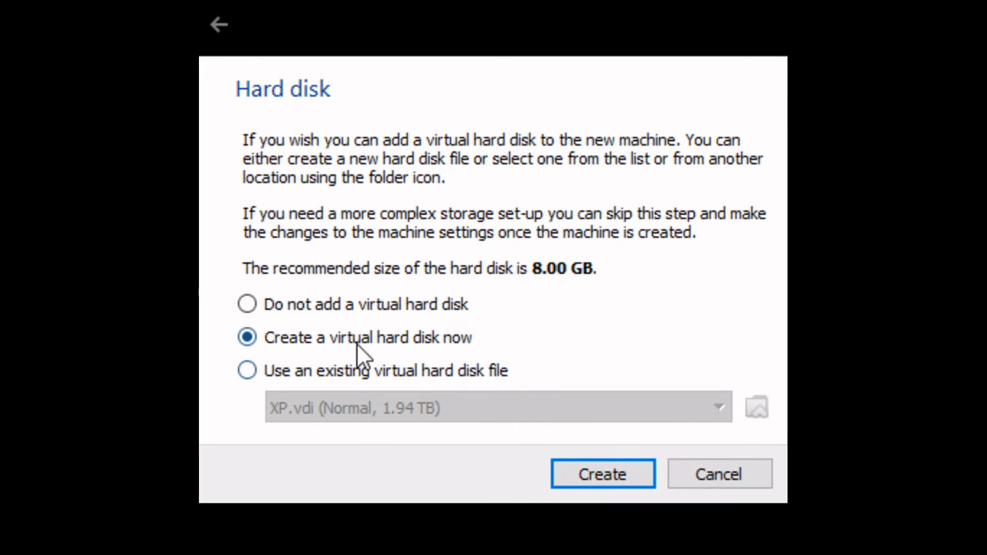
{"action": "left_click", "coordinate": [604, 469]}
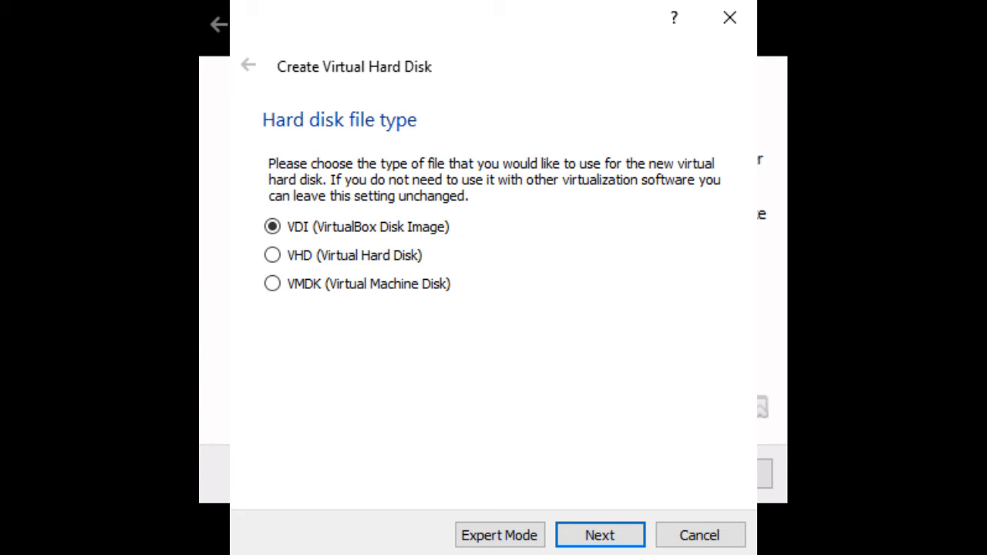
Step: Keep the VDI format and dynamic allocation for the 20.00 GB Suse disk
{"action": "key", "text": "Return"}
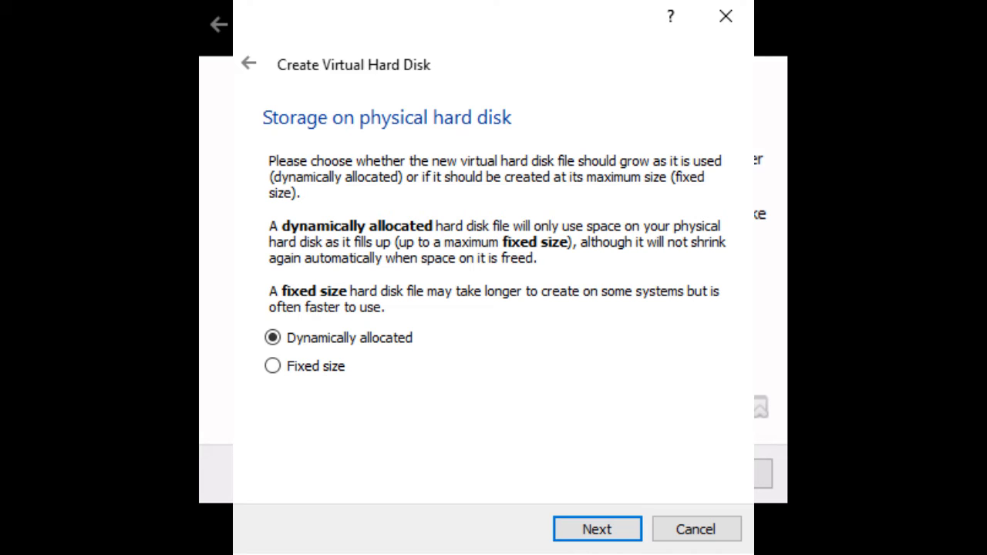
{"action": "key", "text": "Return"}
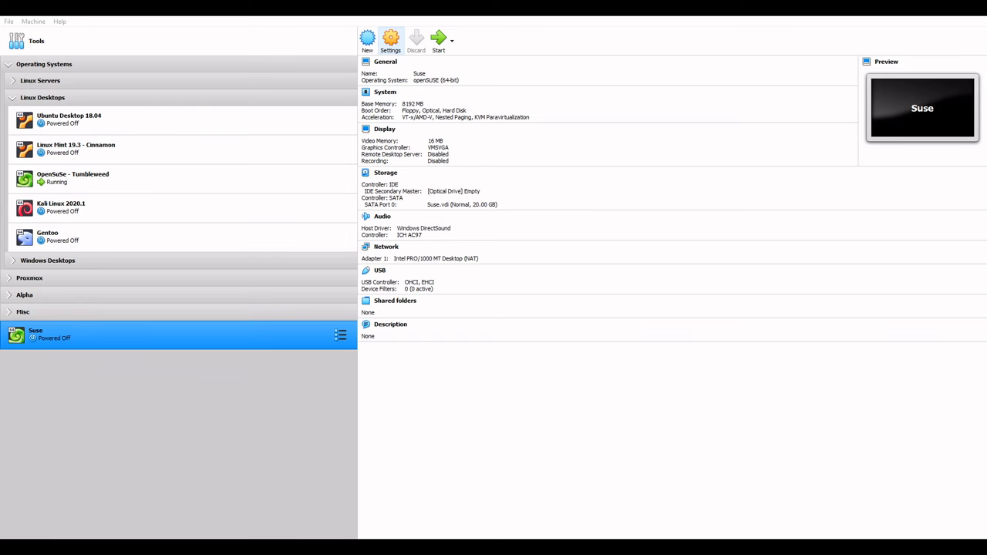
Step: In Settings > General > Advanced, set Shared Clipboard and Drag'n'Drop to Bidirectional
{"action": "left_click", "coordinate": [391, 38]}
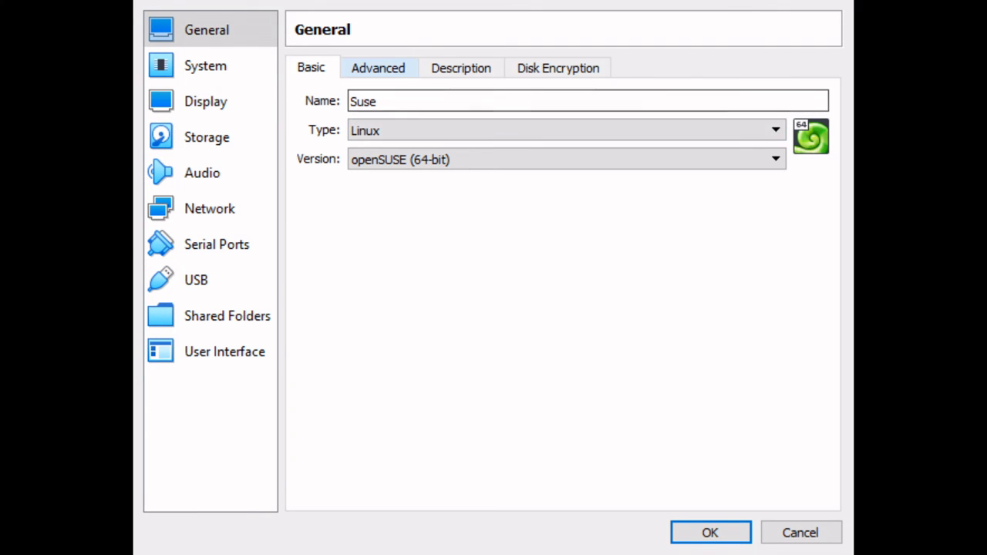
{"action": "left_click", "coordinate": [378, 68]}
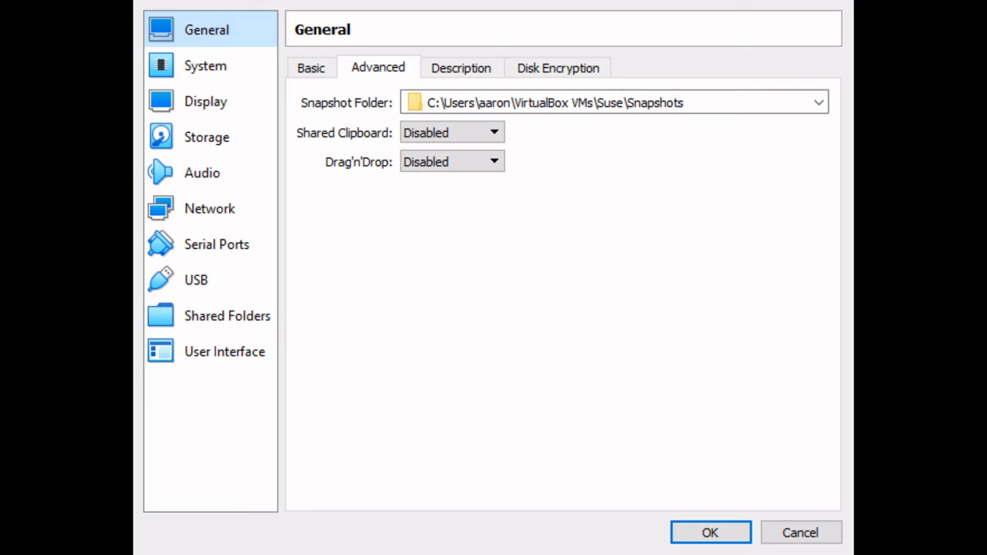
{"action": "left_click", "coordinate": [437, 197]}
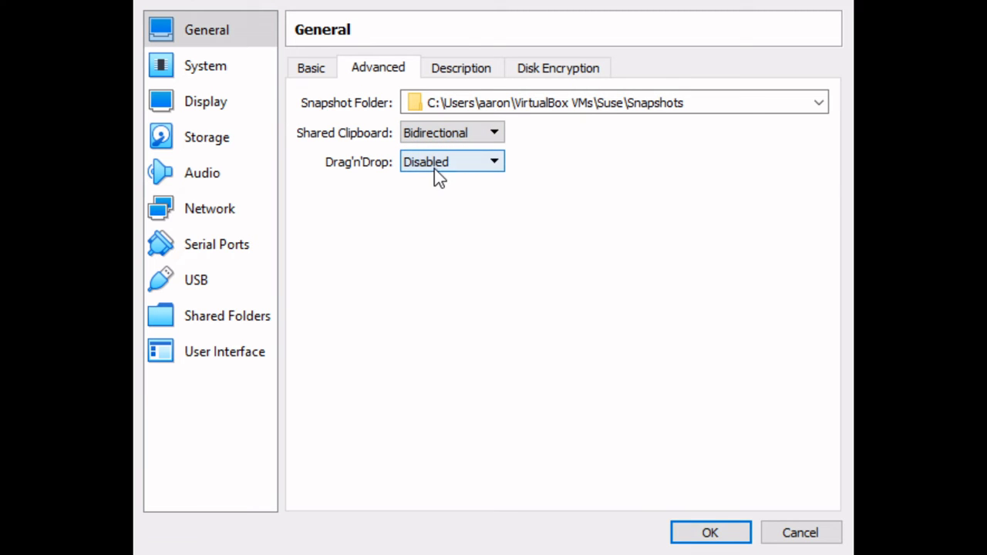
{"action": "left_click", "coordinate": [447, 225]}
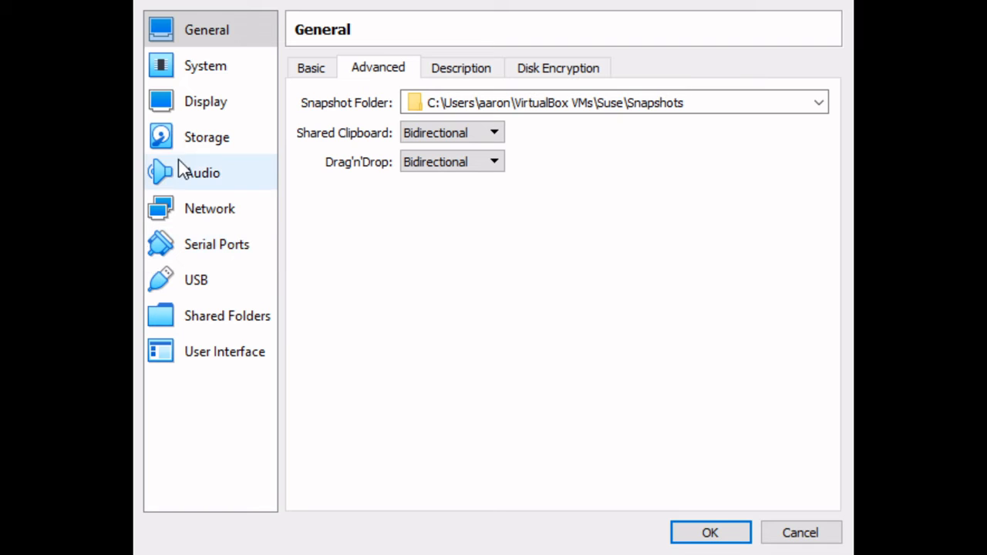
{"action": "left_click", "coordinate": [195, 79]}
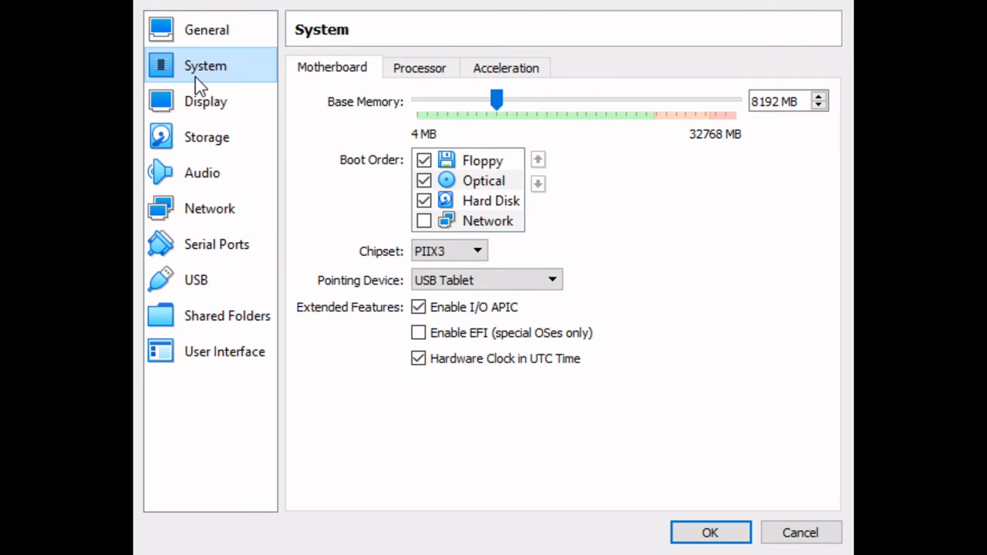
Step: Uncheck Floppy and move it below Hard Disk in the boot order
{"action": "left_click", "coordinate": [425, 161]}
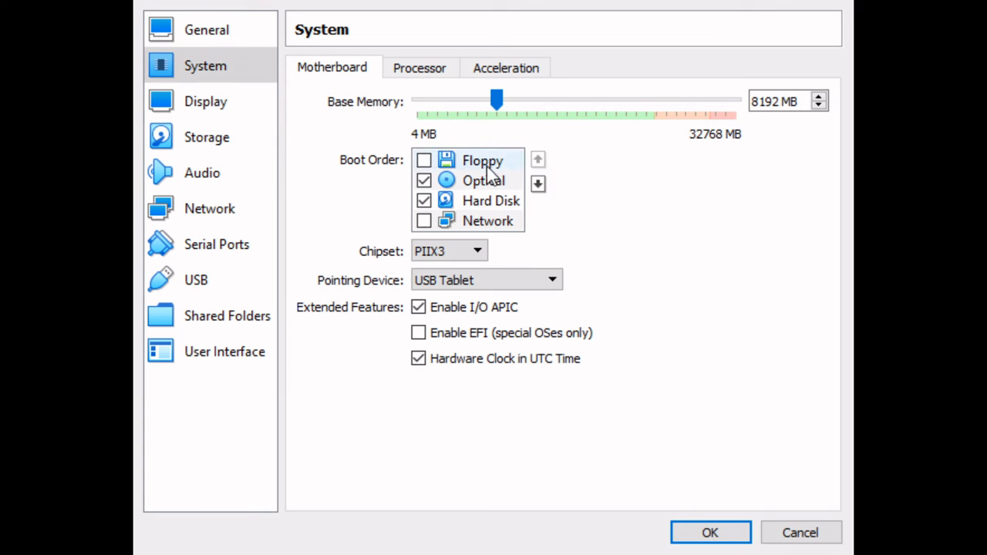
{"action": "left_click", "coordinate": [540, 185]}
{"action": "left_click", "coordinate": [540, 185]}
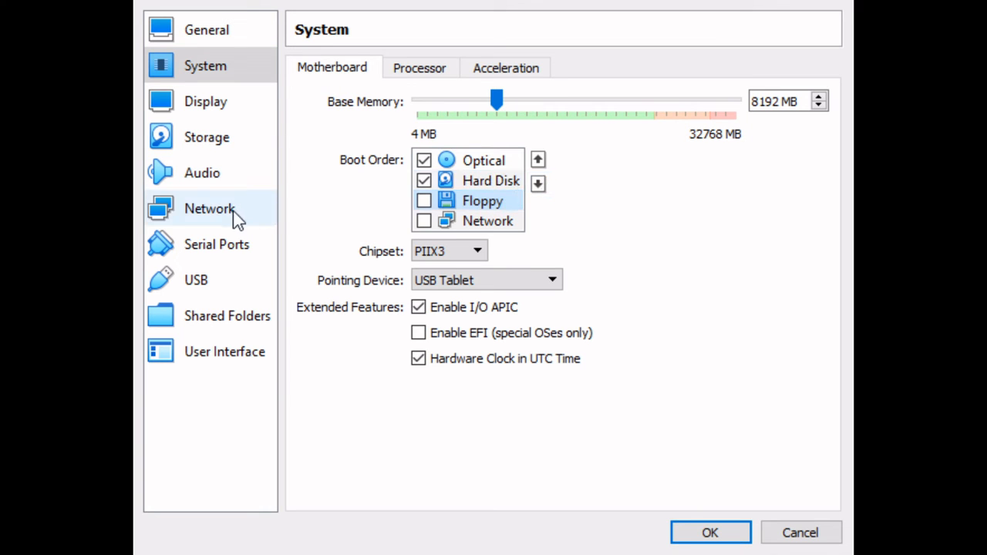
Step: Set the machine's processor count to 4
{"action": "left_click", "coordinate": [395, 74]}
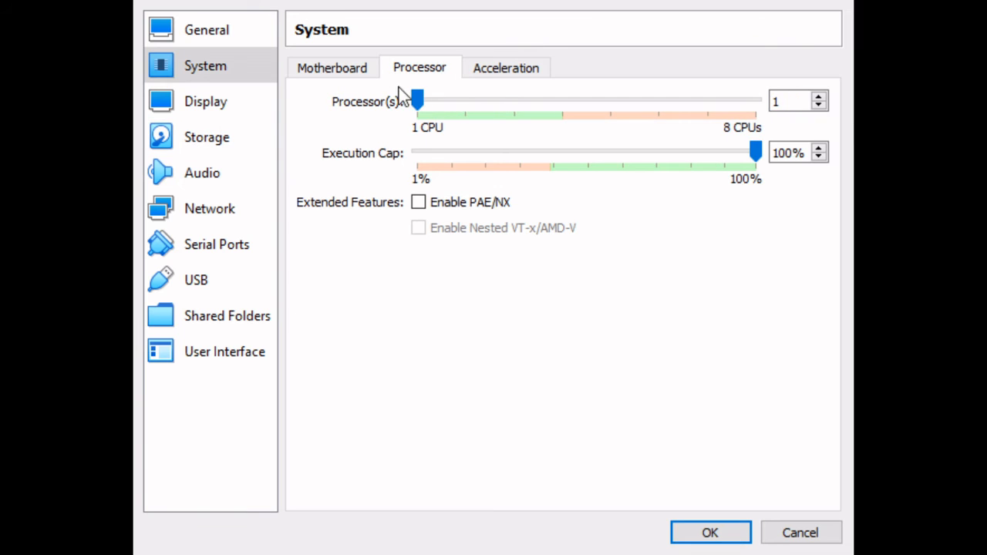
{"action": "left_click", "coordinate": [560, 104]}
{"action": "left_click", "coordinate": [561, 105]}
{"action": "left_click", "coordinate": [560, 107]}
Step: Drag the Display > Screen video memory slider up to 128 MB
{"action": "left_click", "coordinate": [230, 102]}
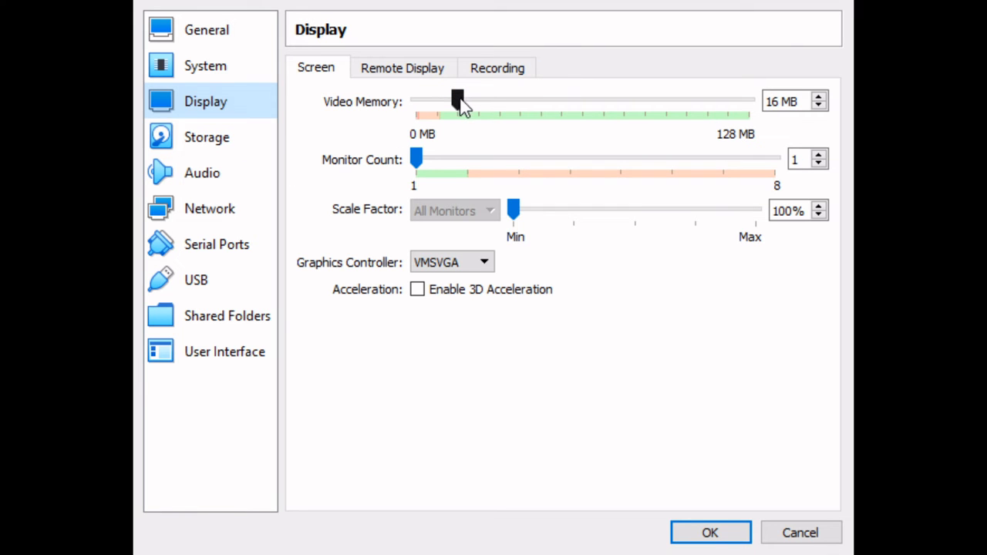
{"action": "left_click_drag", "start_coordinate": [457, 98], "coordinate": [752, 101]}
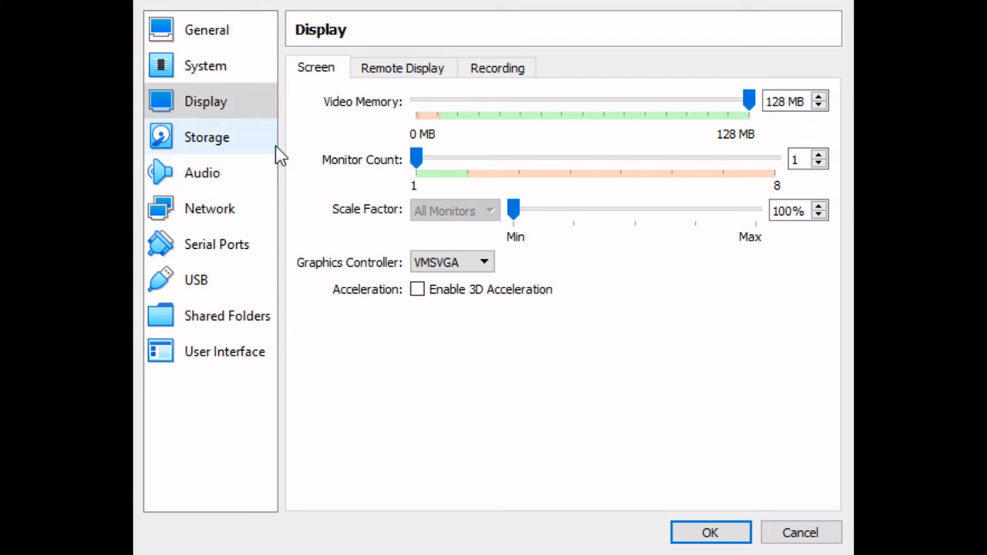
{"action": "left_click", "coordinate": [392, 73]}
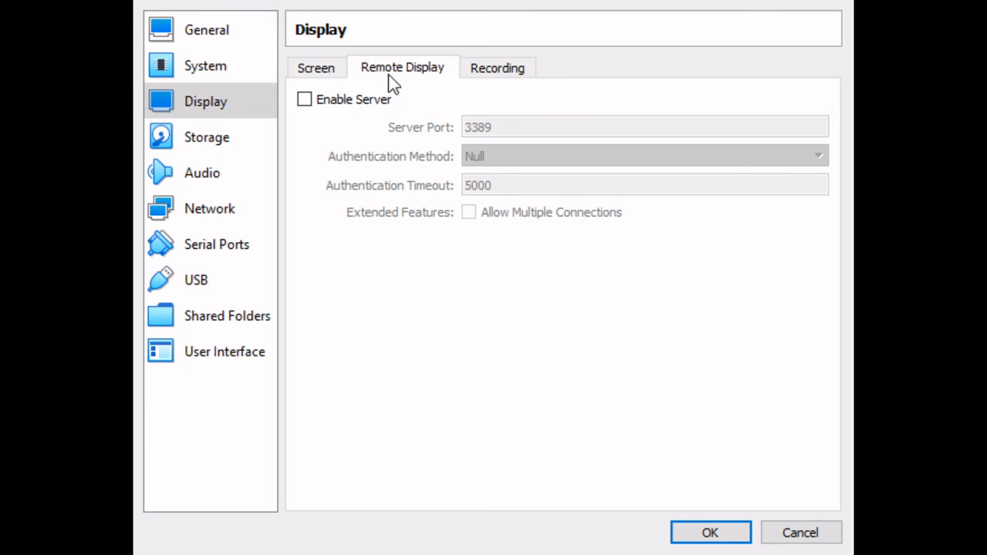
{"action": "left_click", "coordinate": [327, 80]}
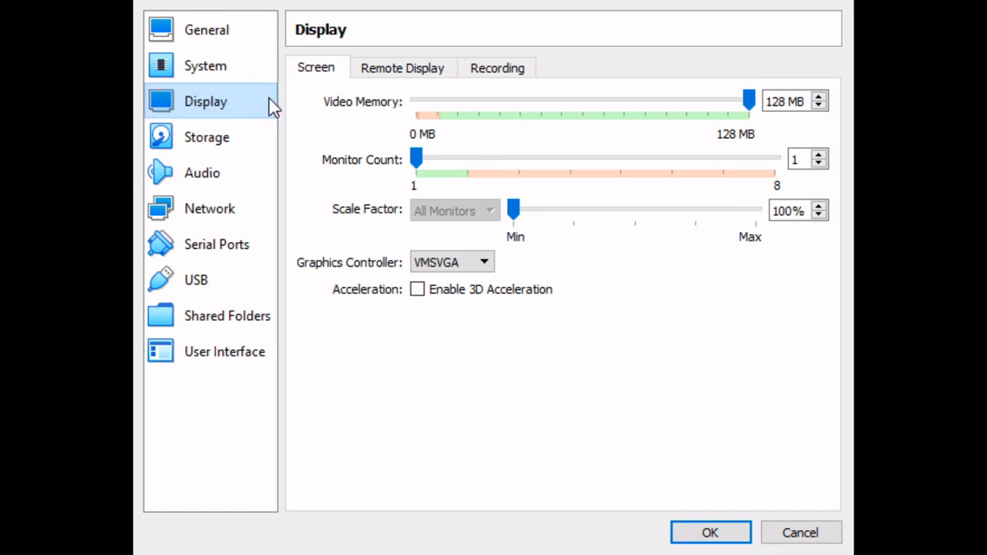
Step: Load the openSUSE Tumbleweed DVD ISO into the empty IDE optical drive
{"action": "left_click", "coordinate": [207, 145]}
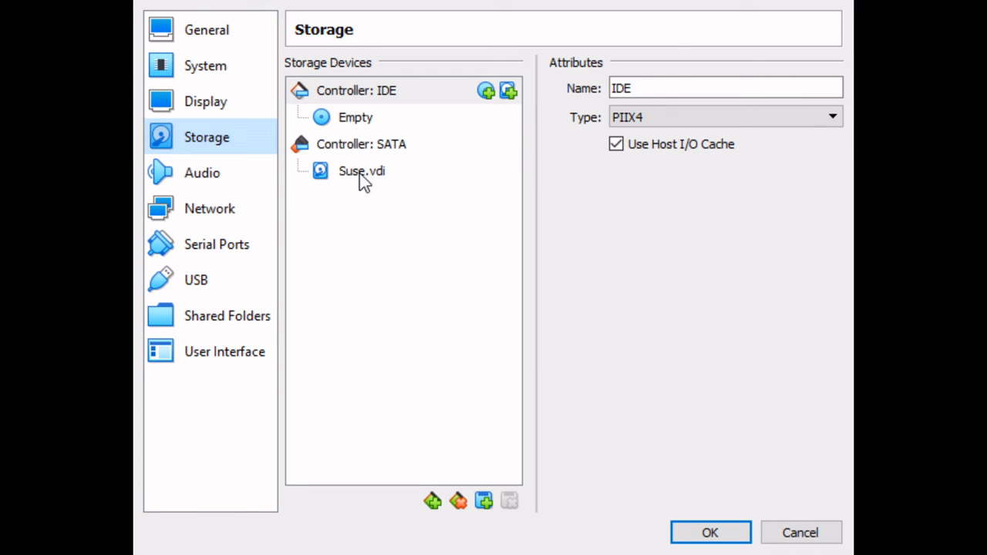
{"action": "left_click", "coordinate": [344, 128]}
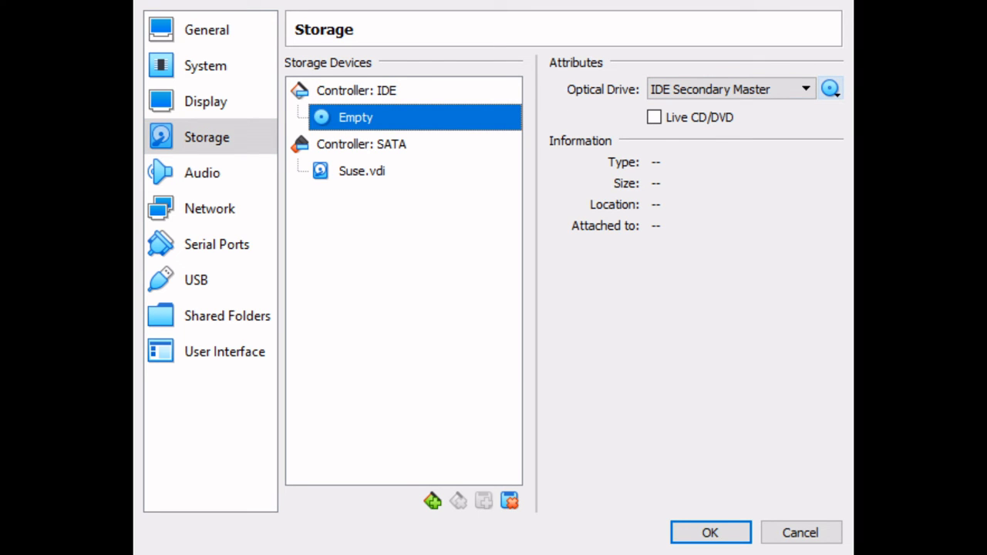
{"action": "left_click", "coordinate": [840, 213]}
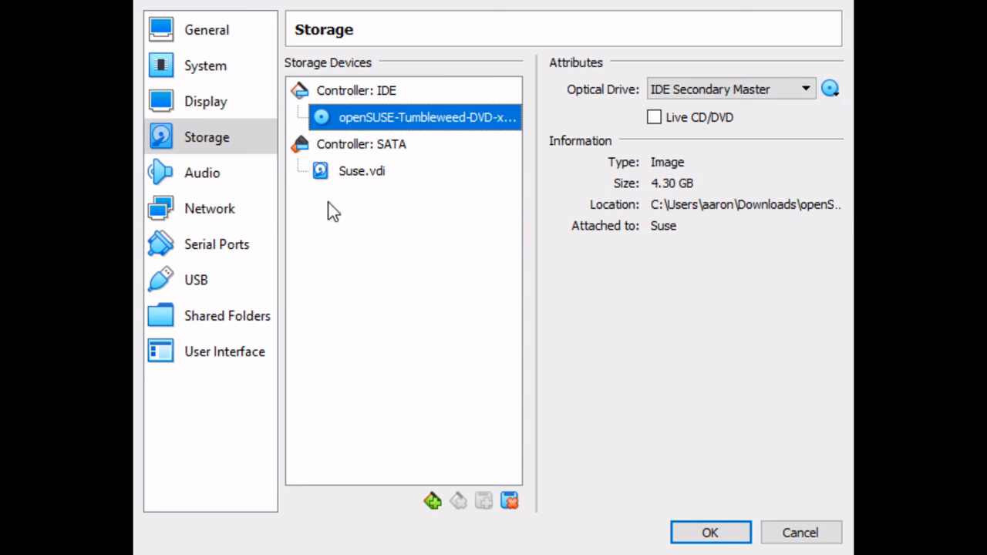
{"action": "left_click", "coordinate": [184, 186]}
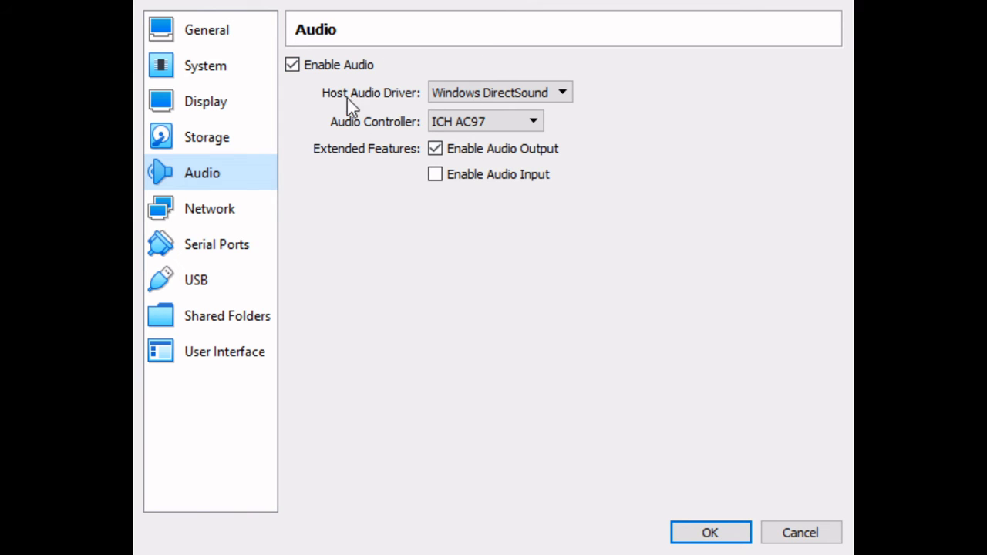
Step: Set the network adapter's Attached to option to Bridged Adapter
{"action": "left_click", "coordinate": [205, 216]}
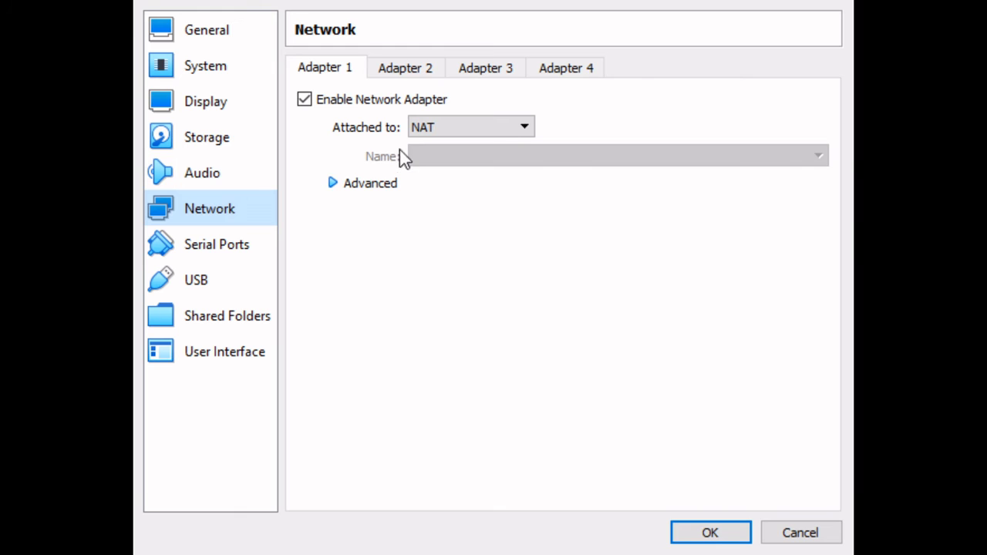
{"action": "left_click", "coordinate": [431, 132]}
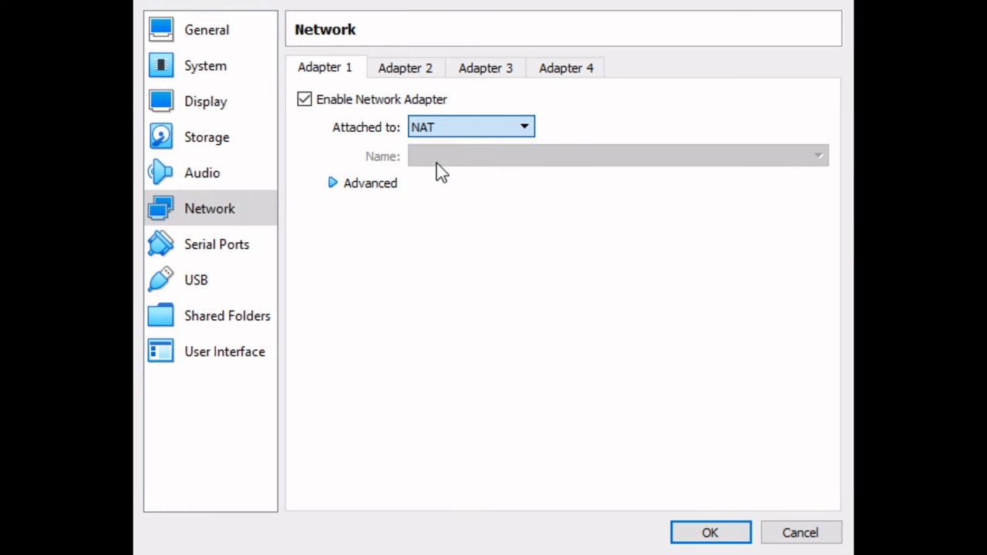
{"action": "left_click", "coordinate": [437, 163]}
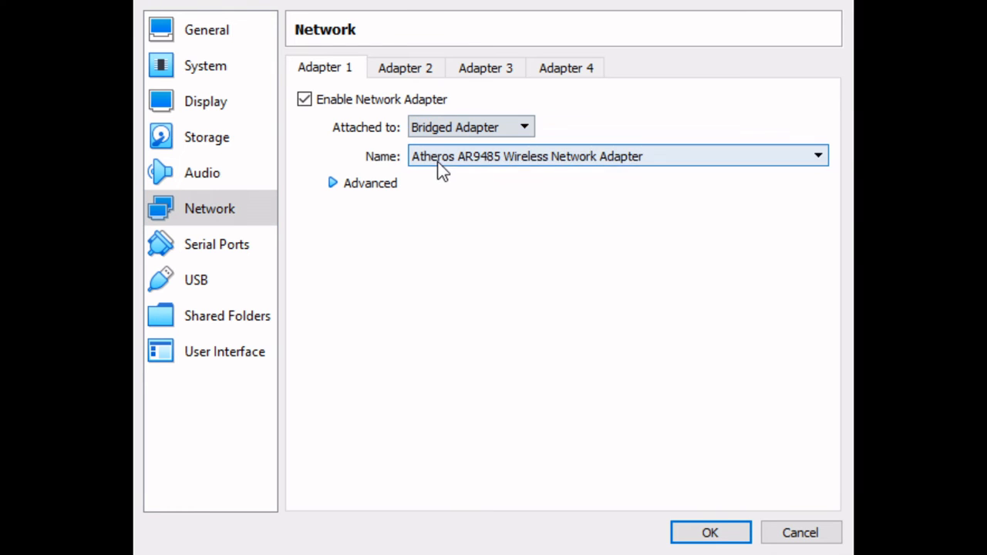
{"action": "left_click", "coordinate": [184, 280]}
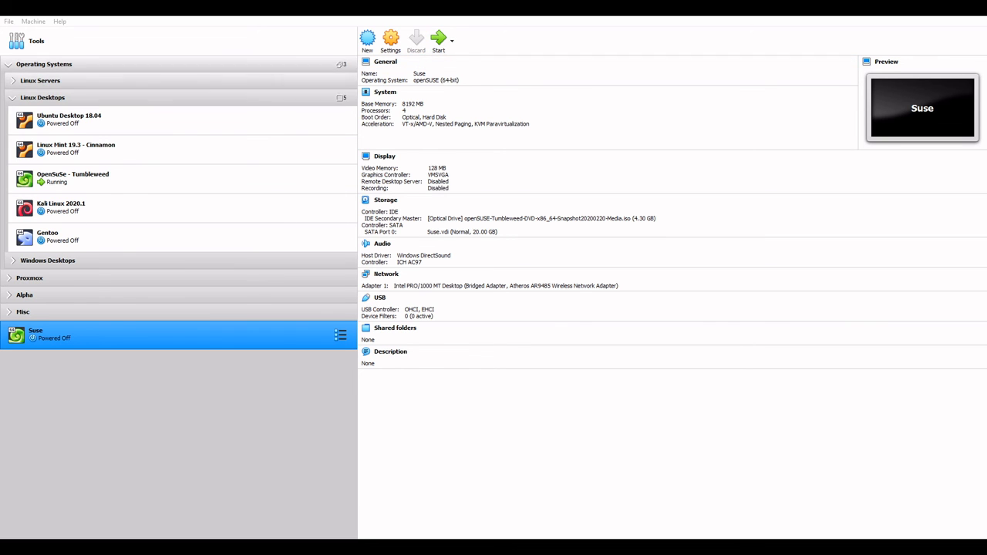
Step: Boot the Suse VM and enter the user's password to reach the openSUSE KDE desktop
{"action": "double_click", "coordinate": [301, 175]}
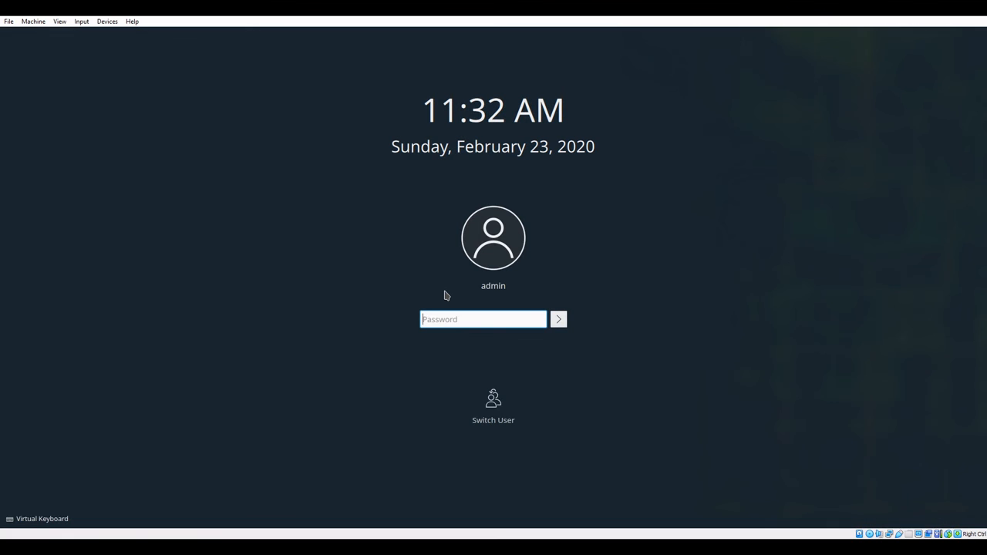
{"action": "type", "text": "•••••••••"}
{"action": "key", "text": "Return"}
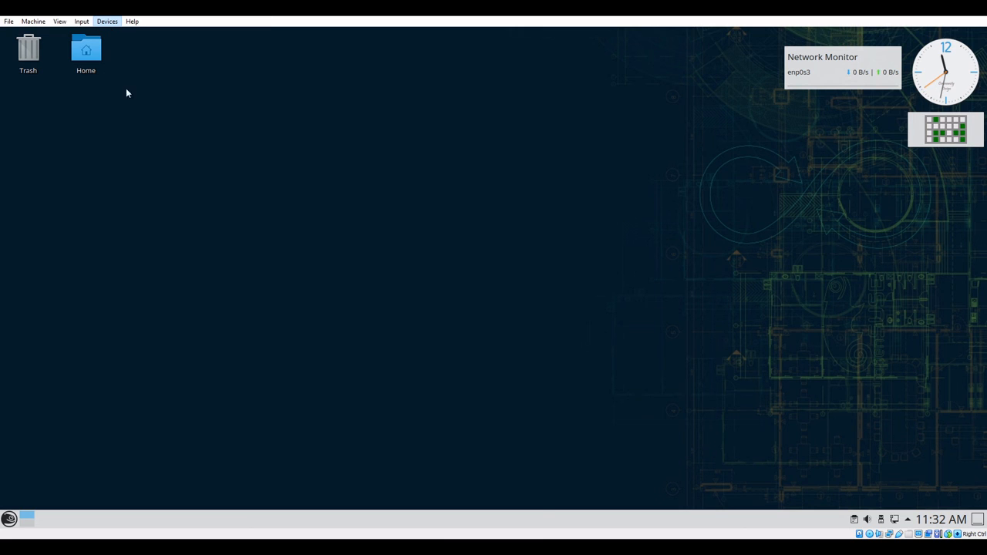
Step: Insert the Guest Additions CD image and browse the VBox_GAs_6.1.2 disc under Removable Devices in Dolphin
{"action": "left_click", "coordinate": [150, 134]}
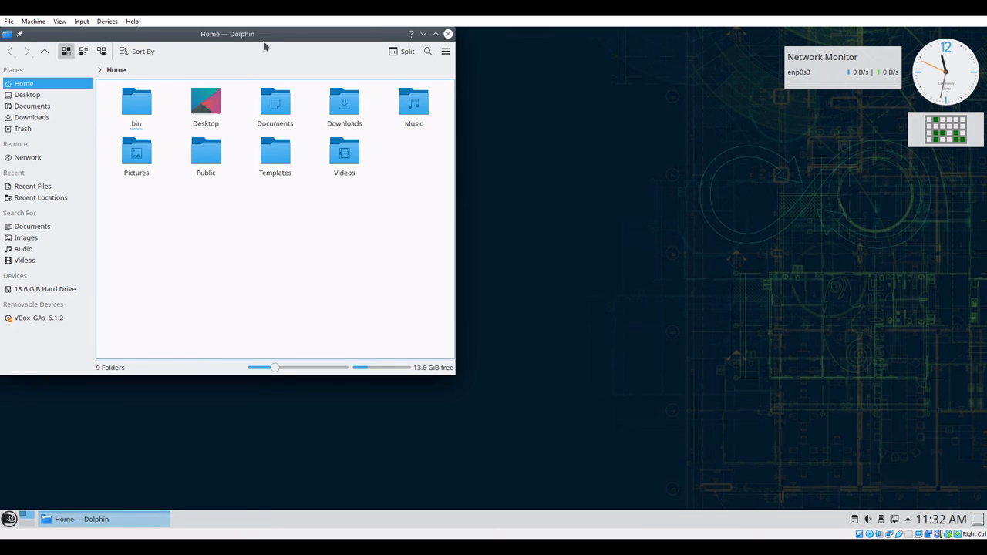
{"action": "left_click", "coordinate": [31, 323]}
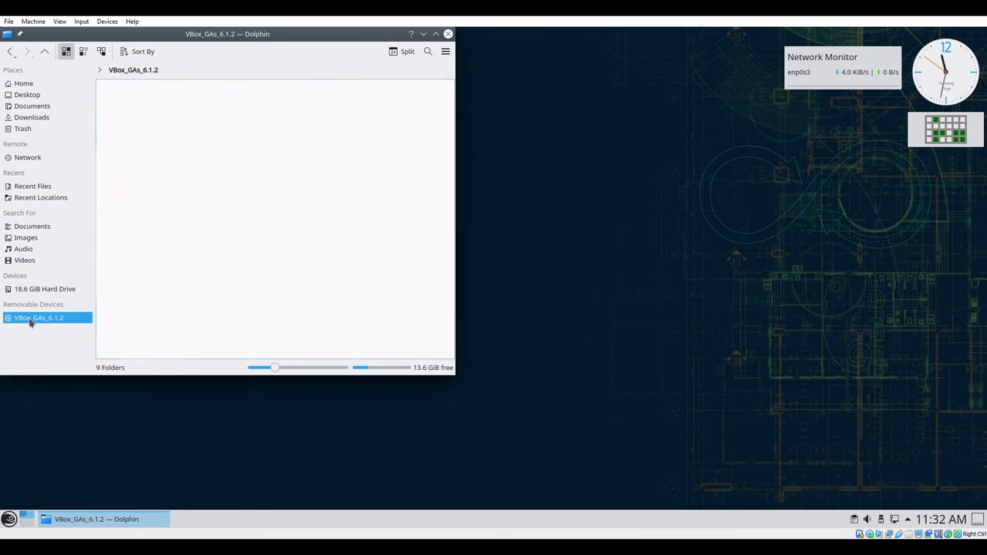